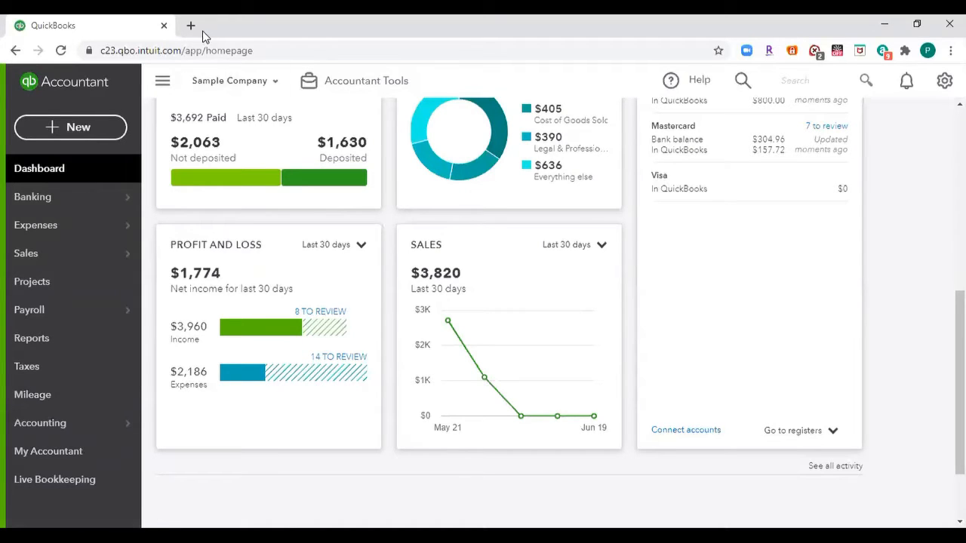
- Start a new received payment and choose Amy's Bird Sanctuary as the customer
click(74, 132)
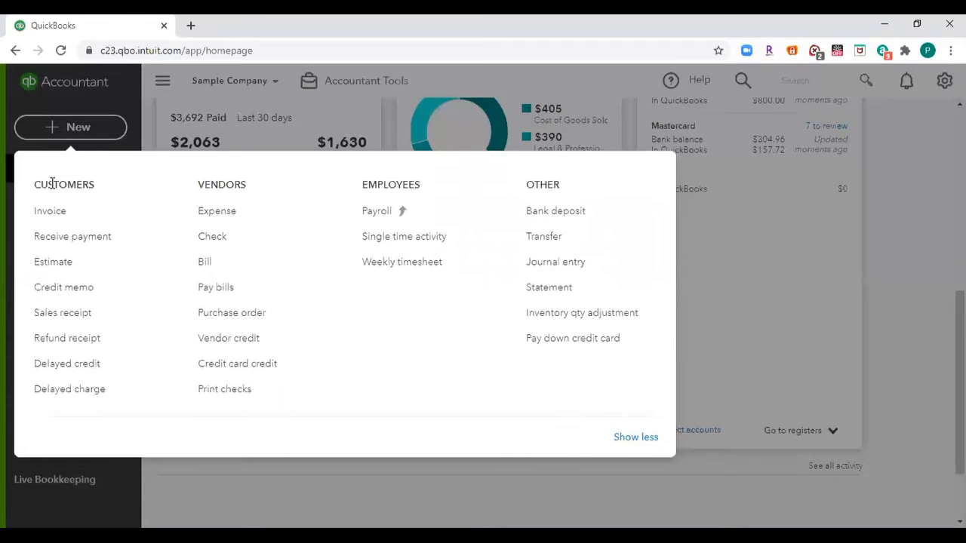
click(59, 240)
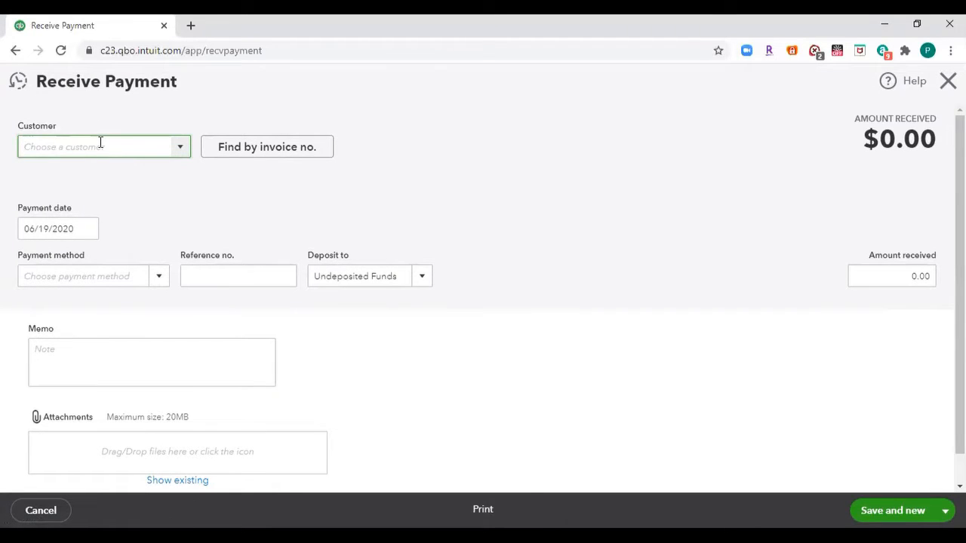
text(Amy's Bird Sanctuary)
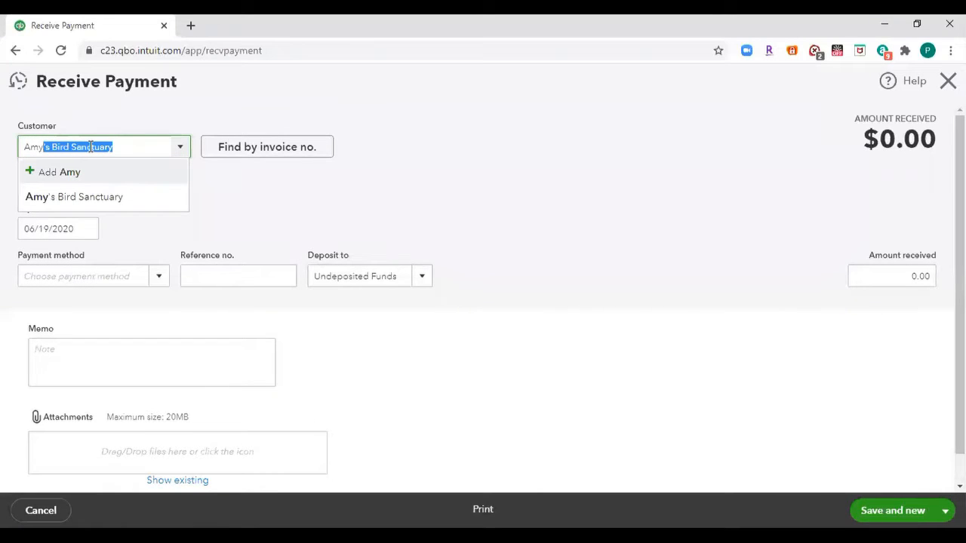
click(108, 199)
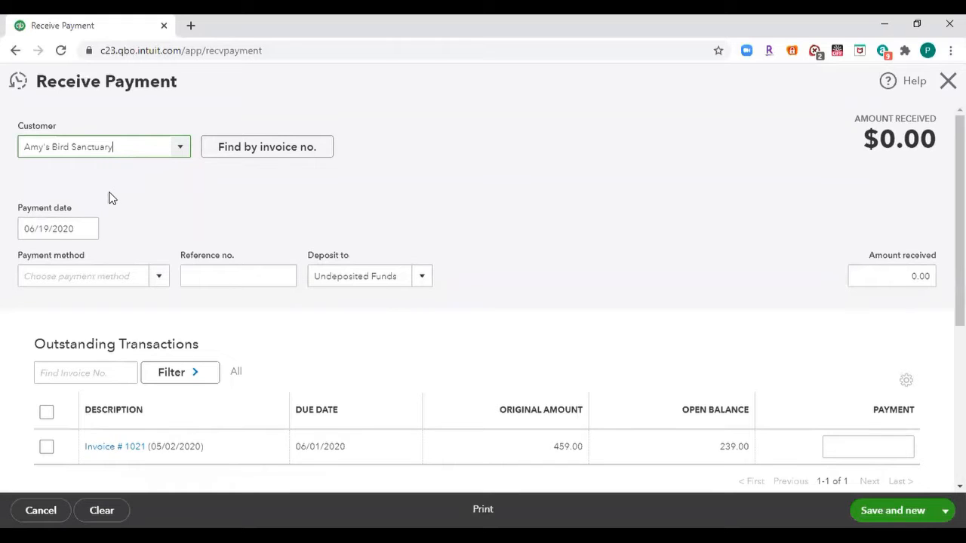
- Set the payment method to Check and enter 1234 as the reference number
click(77, 275)
text(ch)
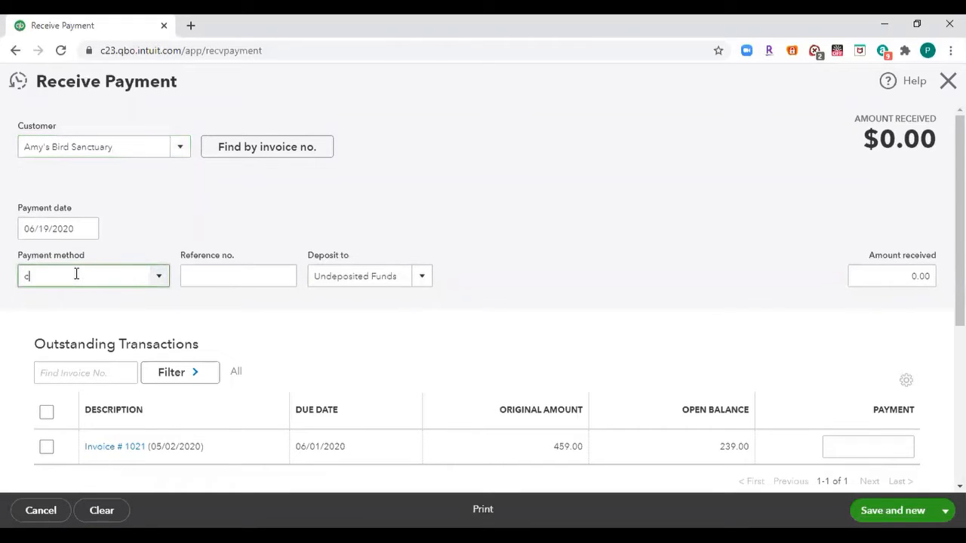
key(Tab)
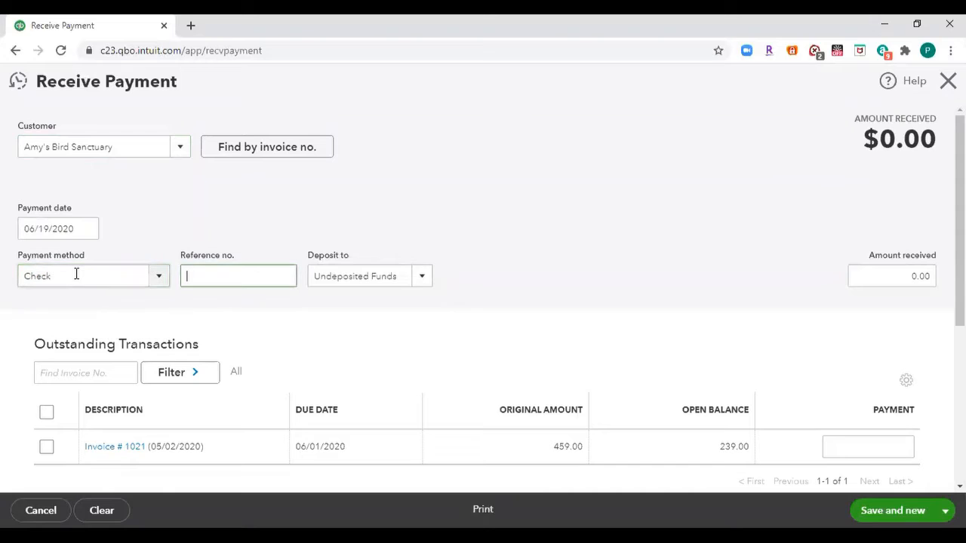
text(1234)
key(Tab)
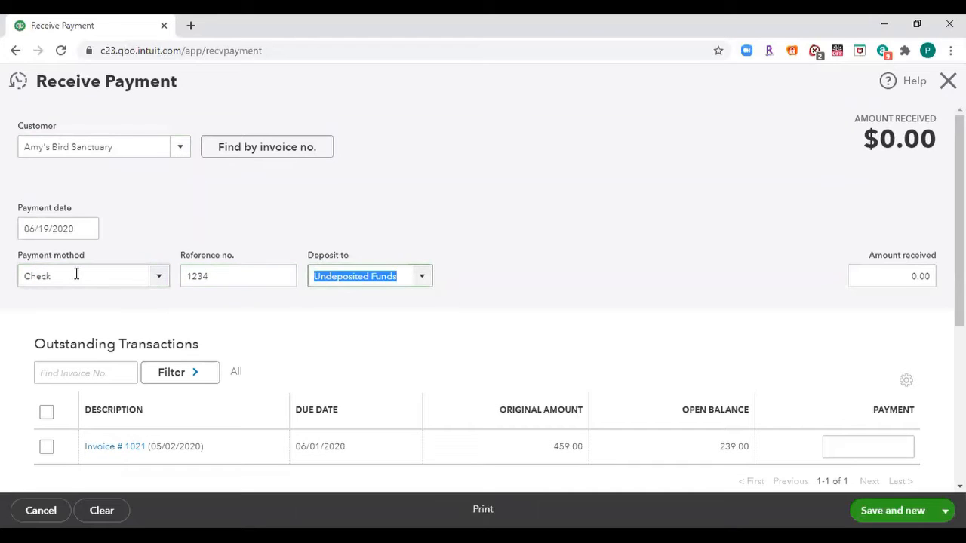
- Enter 239 as the amount received so it is applied to the outstanding invoice
click(927, 273)
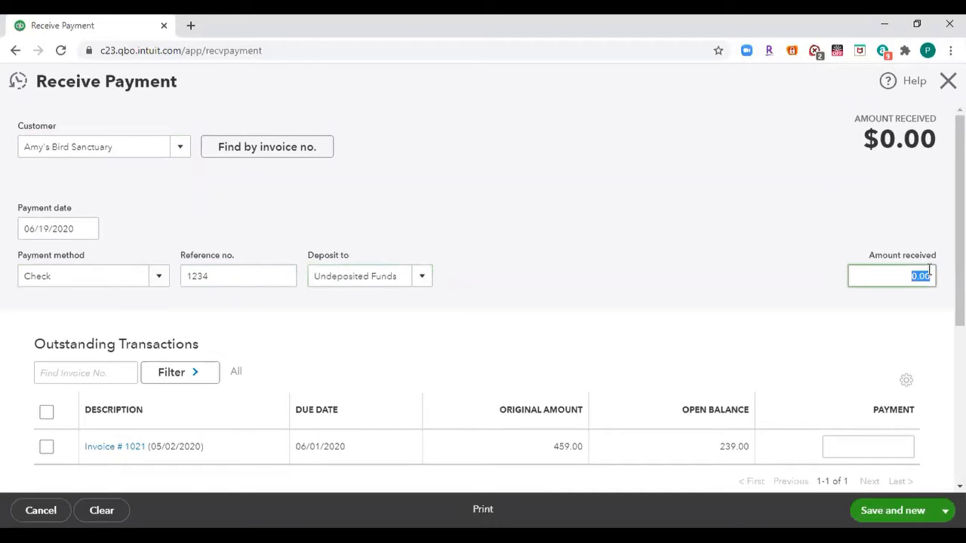
text(239)
key(Tab)
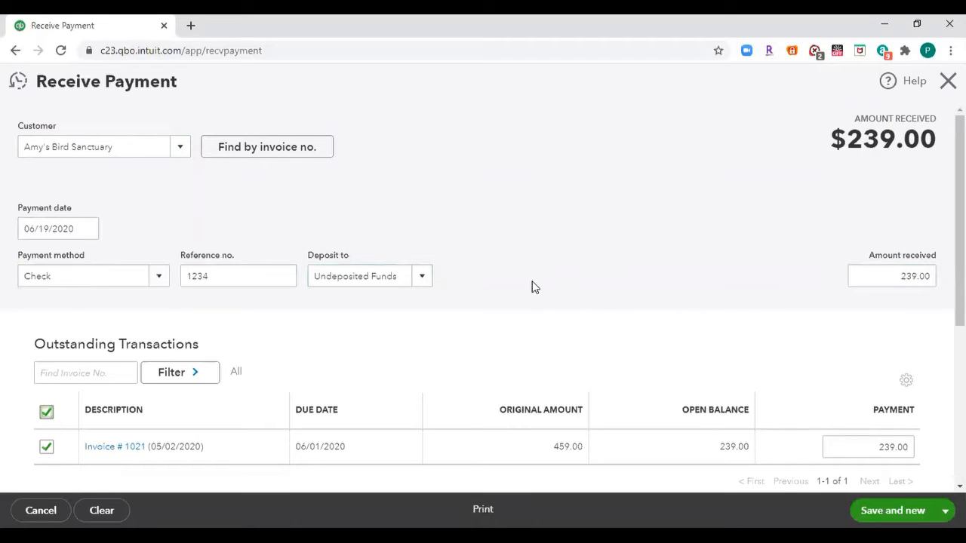
- Try Checking as the payment's deposit account, and restore Undeposited Funds
click(424, 280)
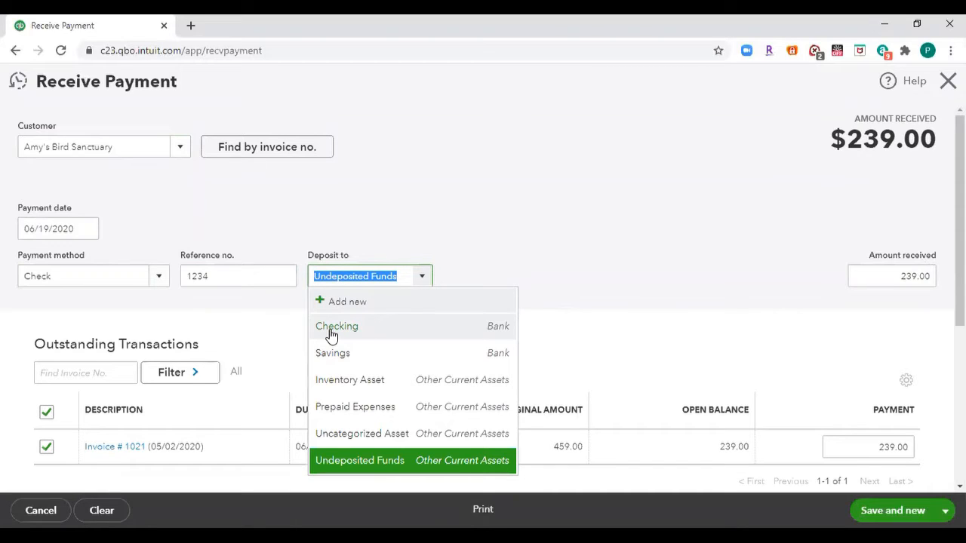
click(330, 332)
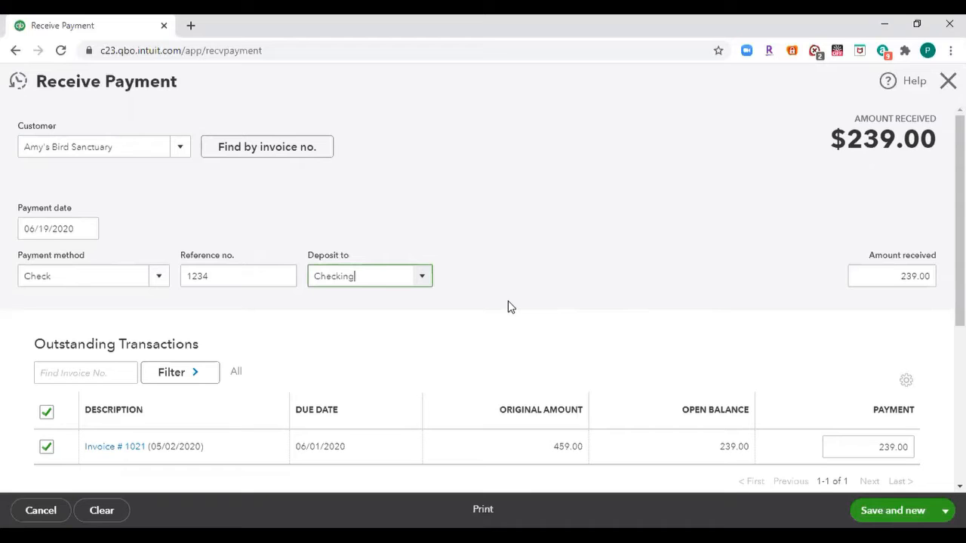
click(422, 276)
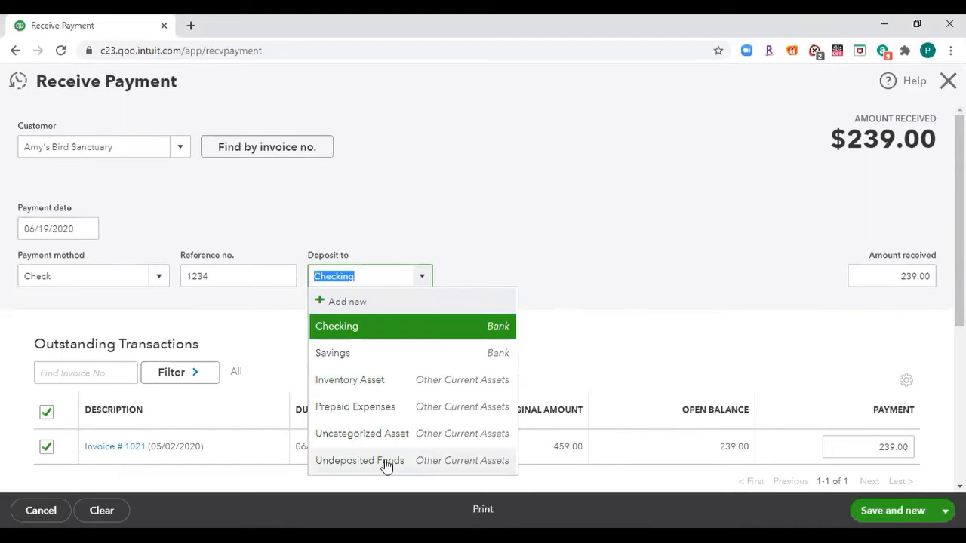
click(385, 462)
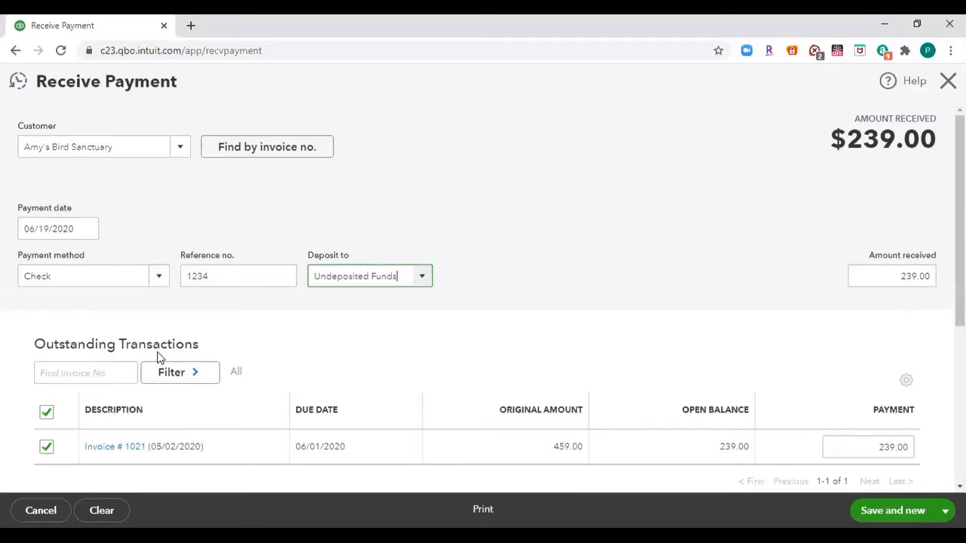
- Save the received payment and close its form
click(944, 511)
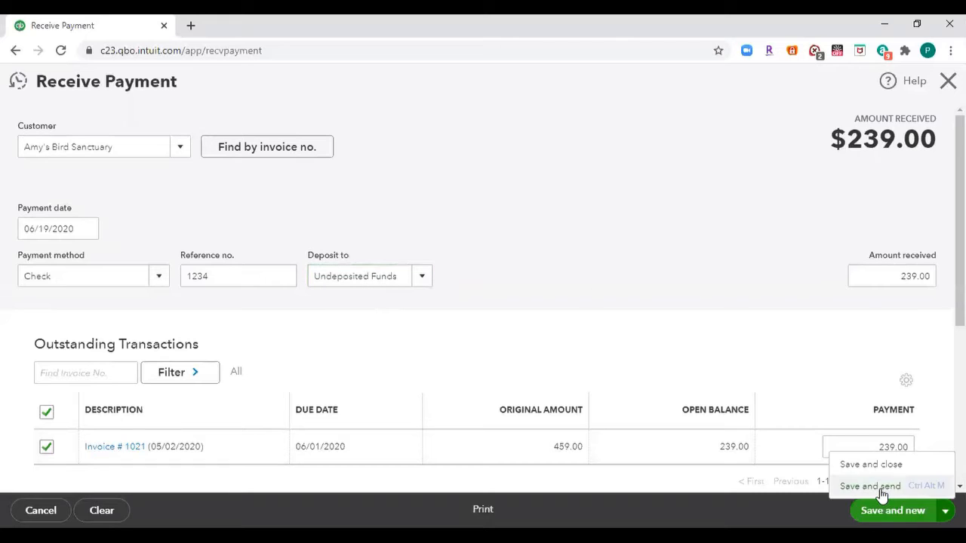
click(869, 463)
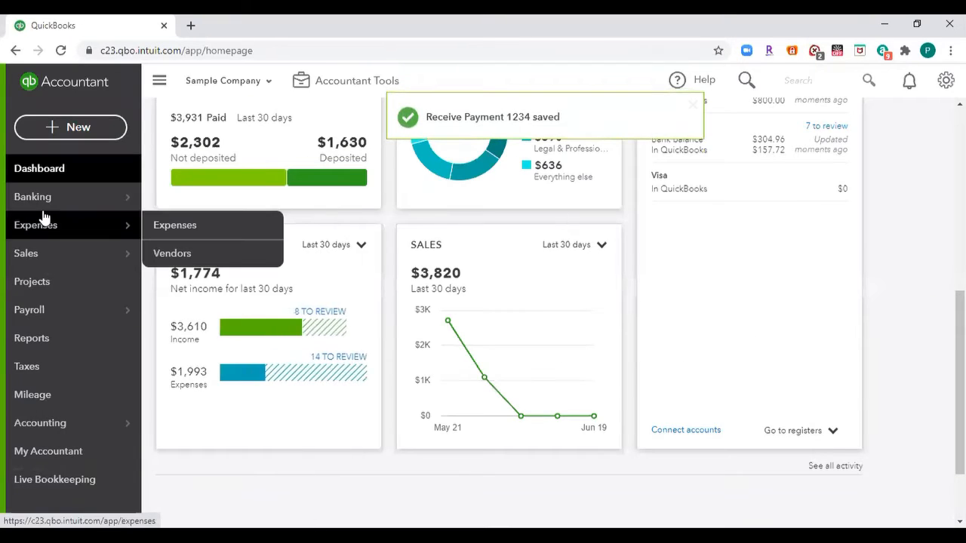
- Create a bank deposit into Checking that includes all listed payments, and save and close it
click(76, 128)
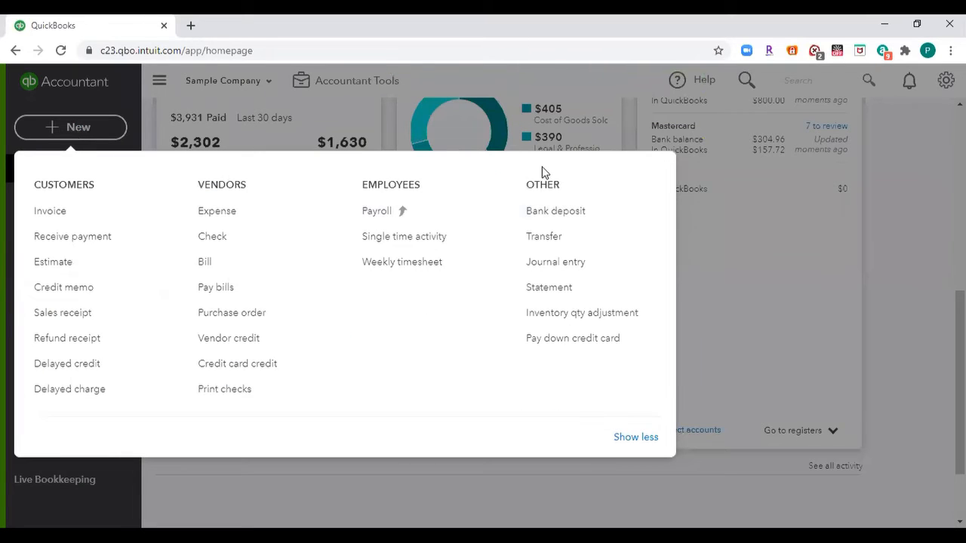
click(562, 215)
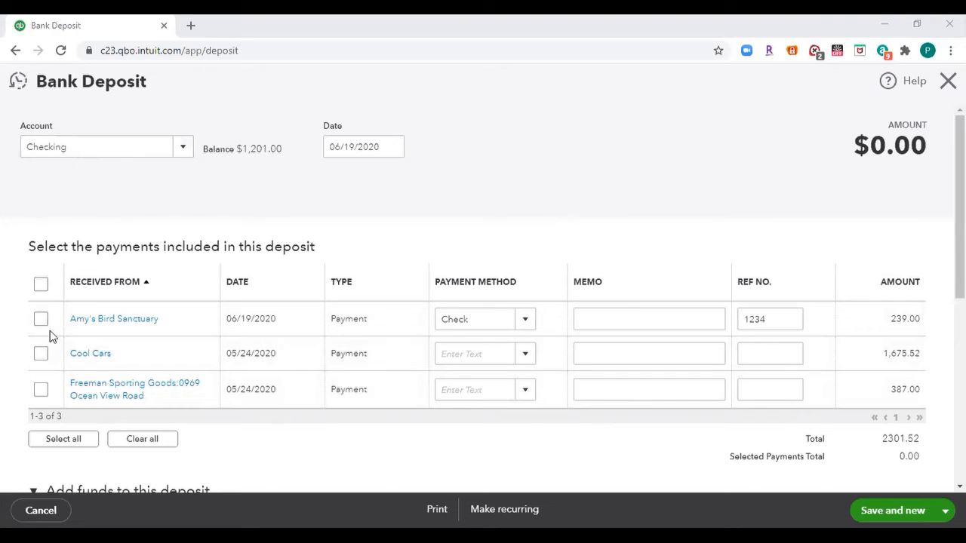
click(41, 286)
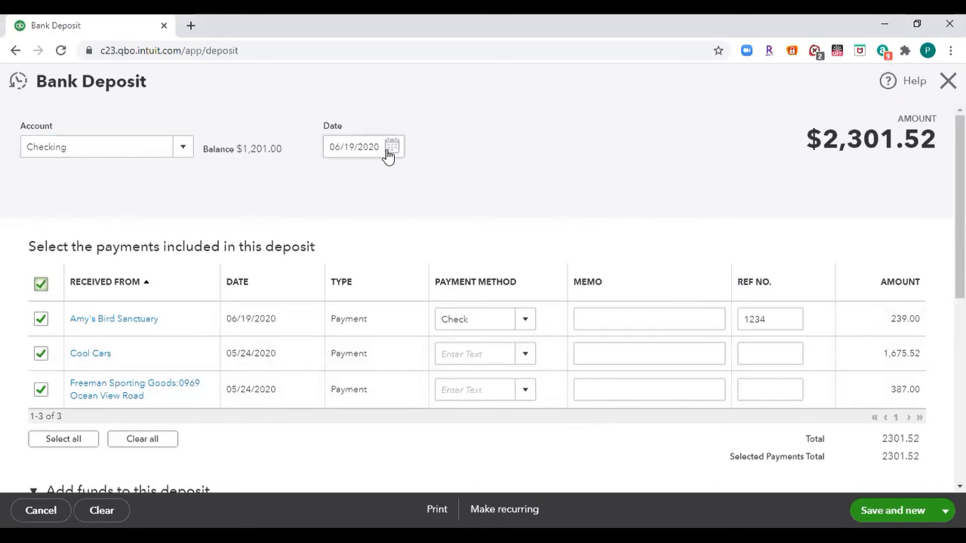
scroll(446, 333, down, 2)
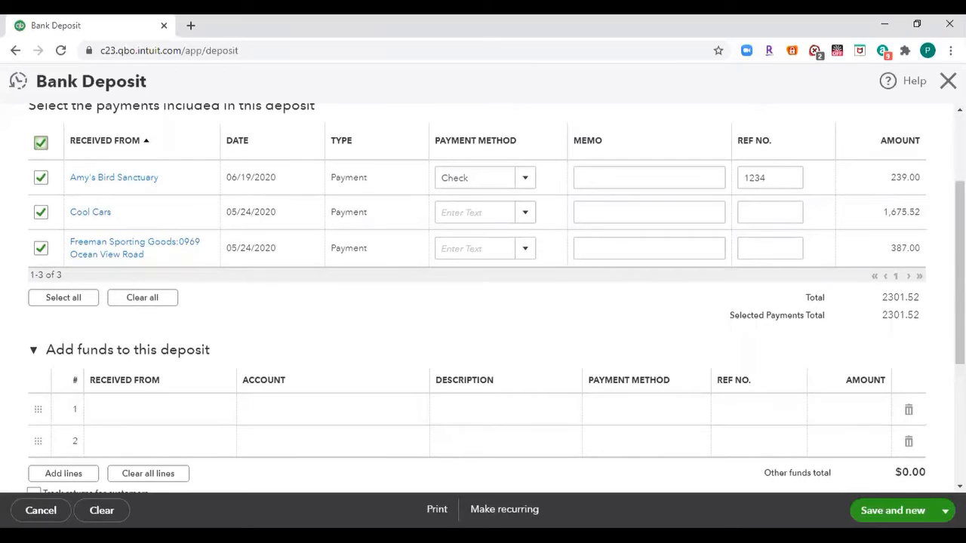
click(945, 511)
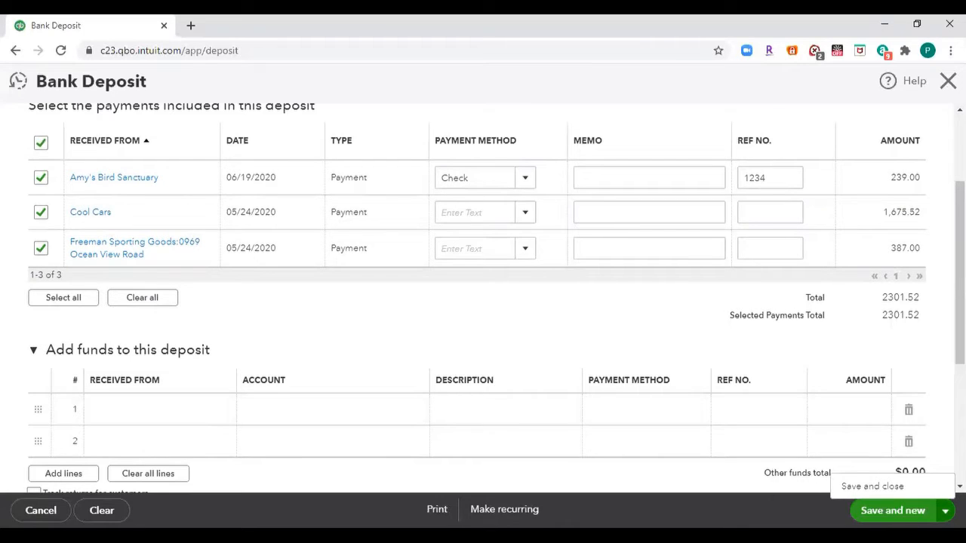
click(864, 488)
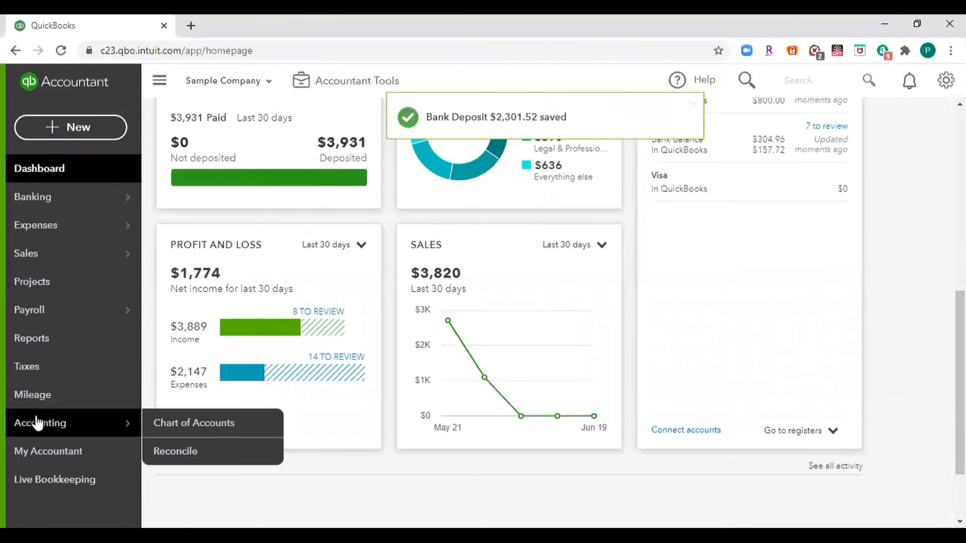
- Open the Checking account's register from the chart of accounts and dismiss the introductory tour
click(37, 425)
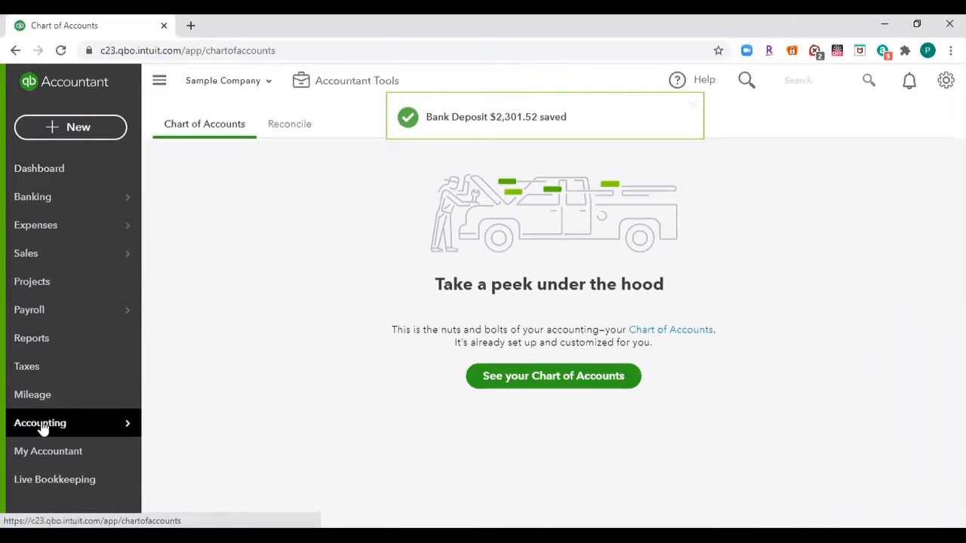
click(551, 379)
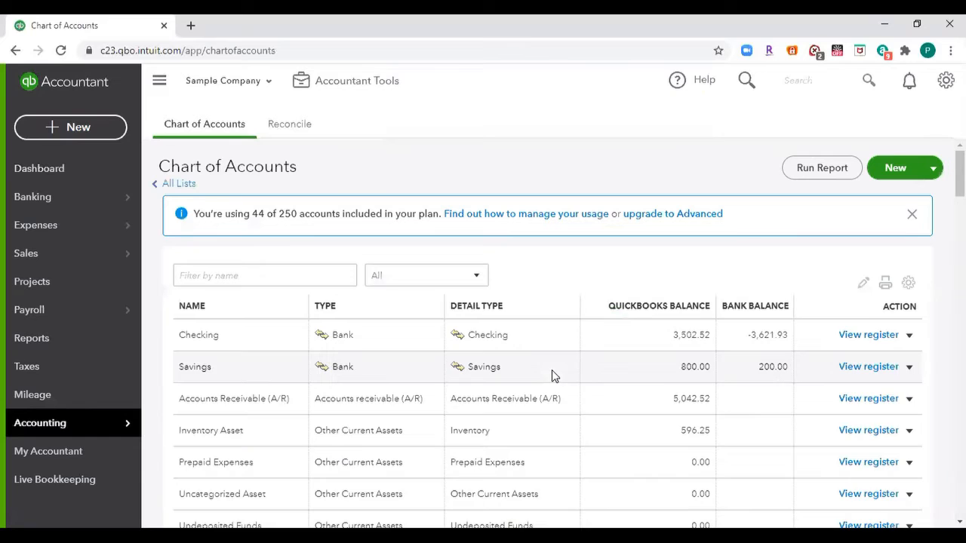
click(859, 339)
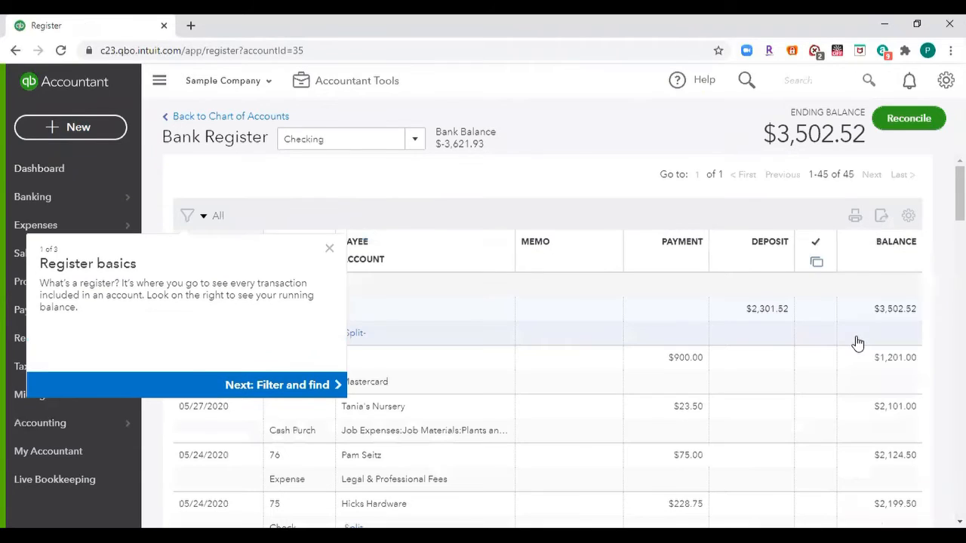
click(329, 249)
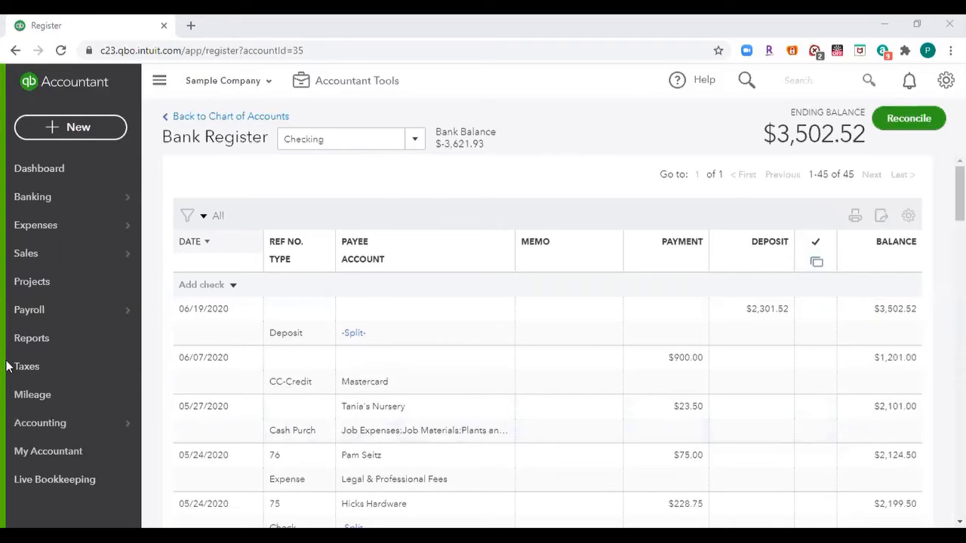
- Reopen the Checking register by way of the dashboard and expand the 05/17/2020 Cool Cars payment
click(27, 177)
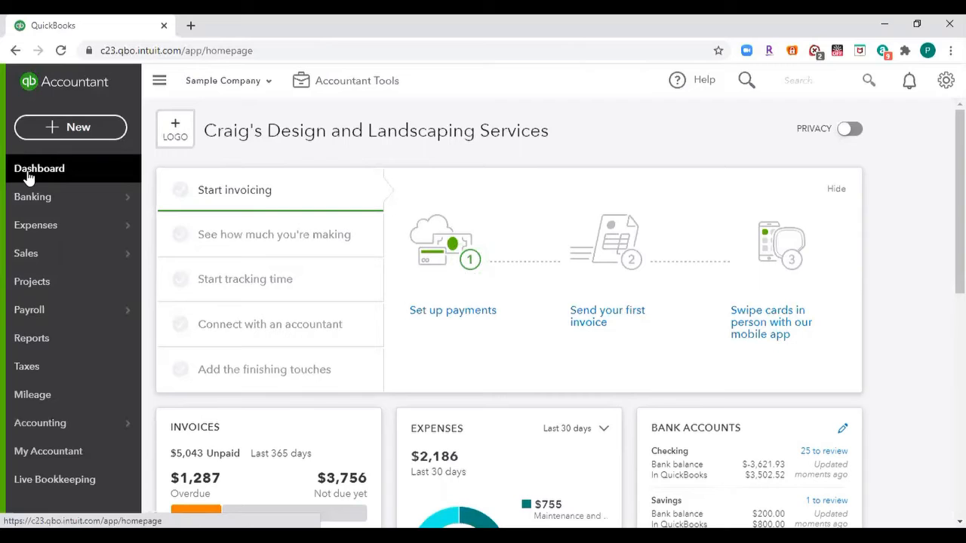
click(56, 435)
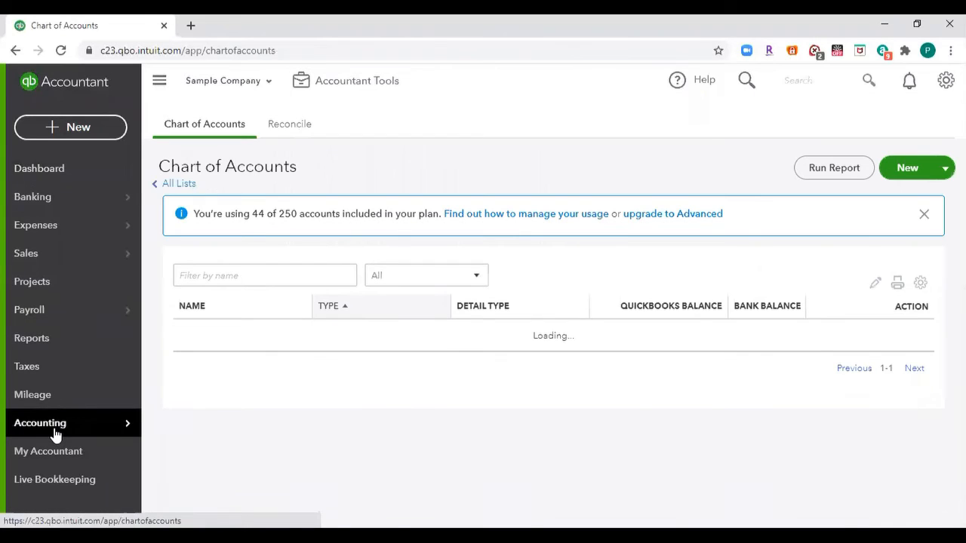
click(874, 335)
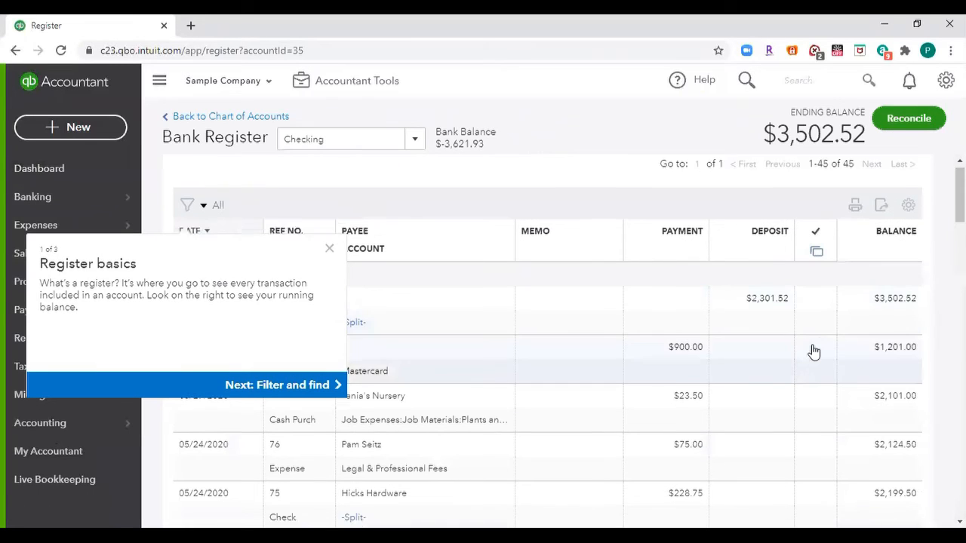
scroll(813, 352, down, 4)
scroll(815, 350, down, 4)
scroll(815, 350, down, 6)
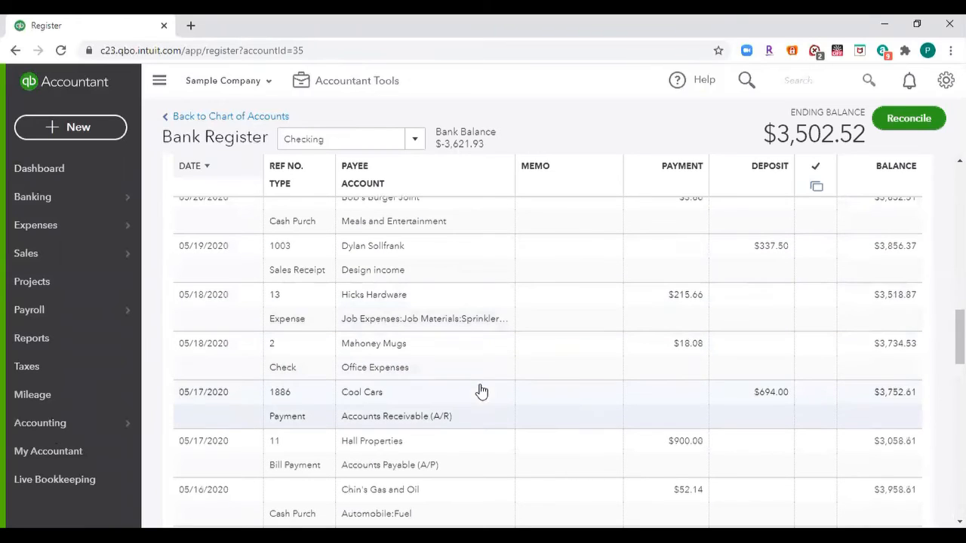
click(414, 400)
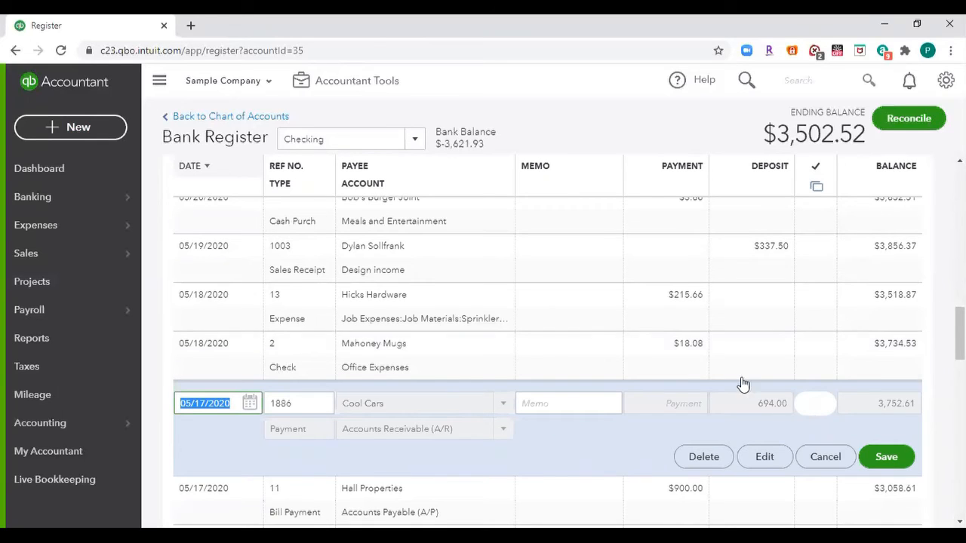
- Open the Checking account's bank transactions from the dashboard and examine the transactions awaiting review
click(36, 170)
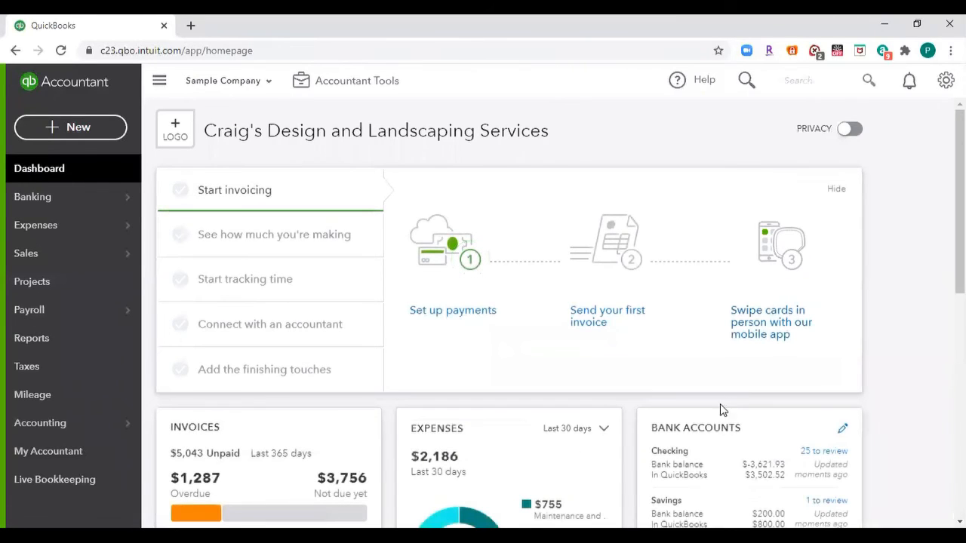
scroll(864, 425, down, 2)
scroll(863, 425, down, 1)
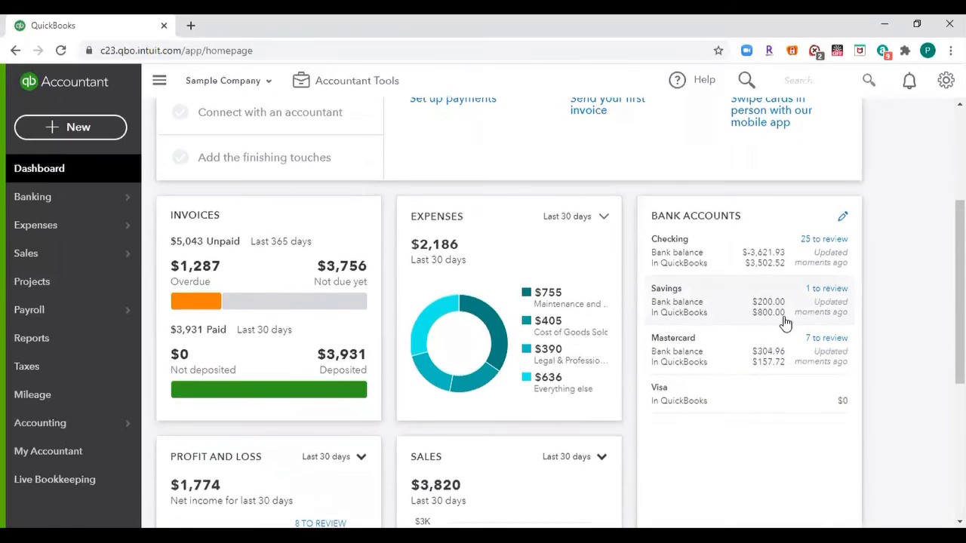
click(707, 262)
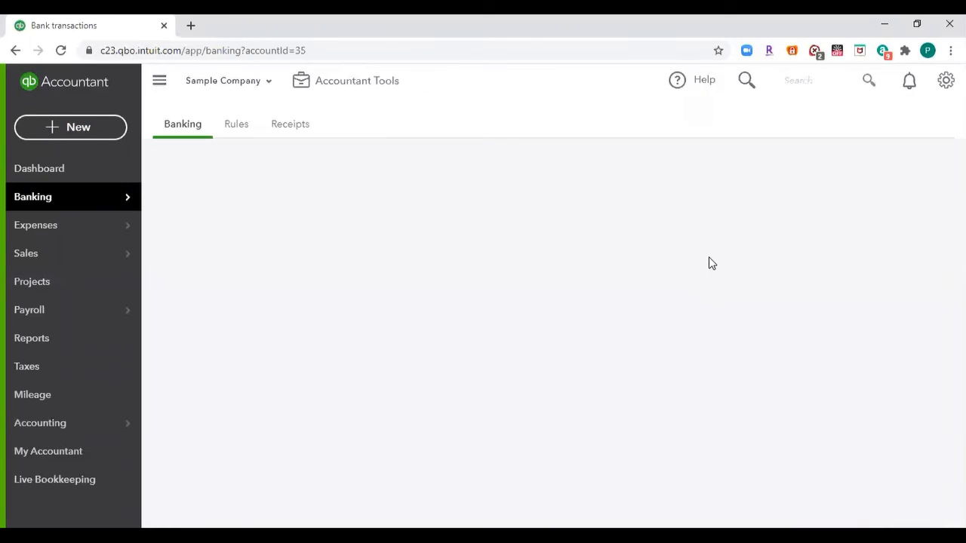
scroll(806, 404, down, 1)
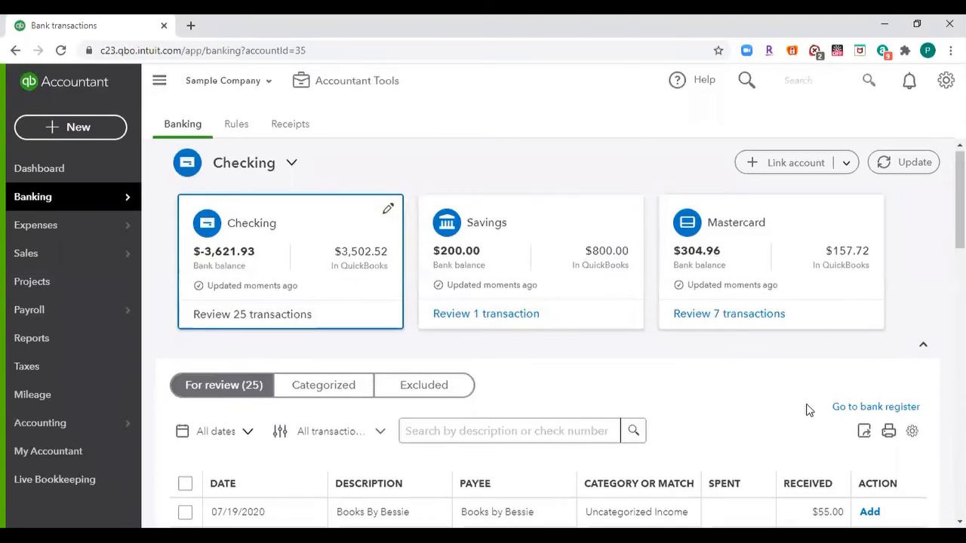
scroll(806, 410, down, 1)
scroll(806, 408, down, 6)
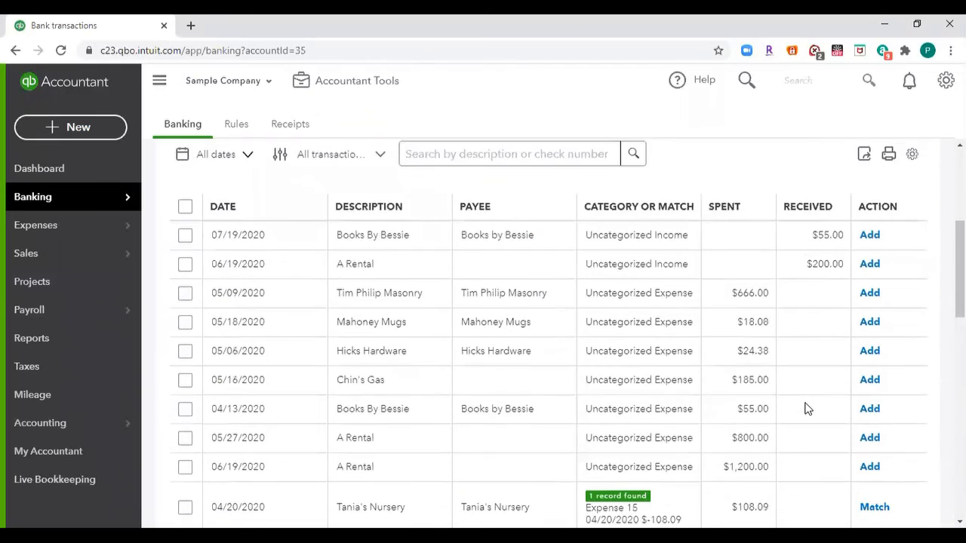
- Match the 05/17/2020 Cool Cars bank transaction of $694.00 to its found record, Payment 1886
scroll(806, 408, down, 1)
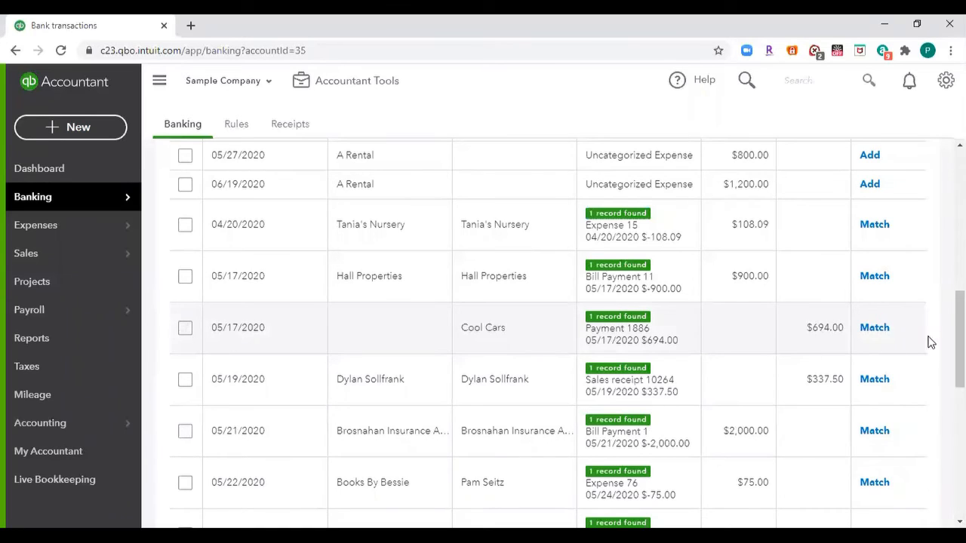
click(185, 329)
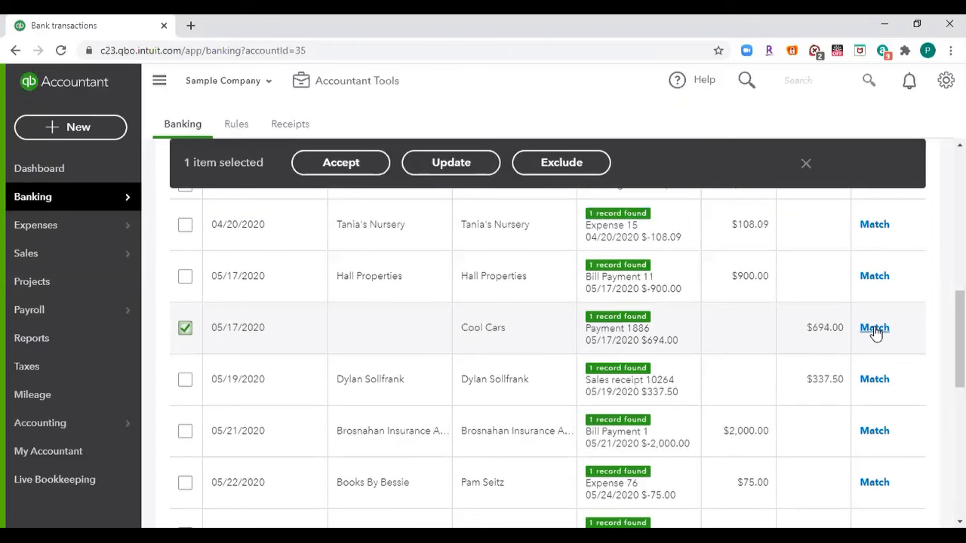
click(875, 328)
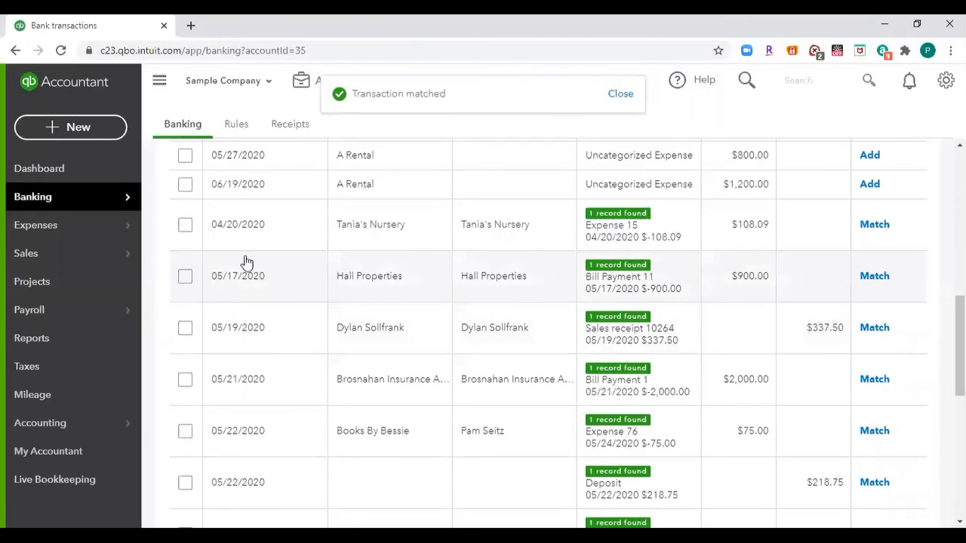
- Return to the chart of accounts, open the Checking register, and dismiss the register basics tour
click(27, 425)
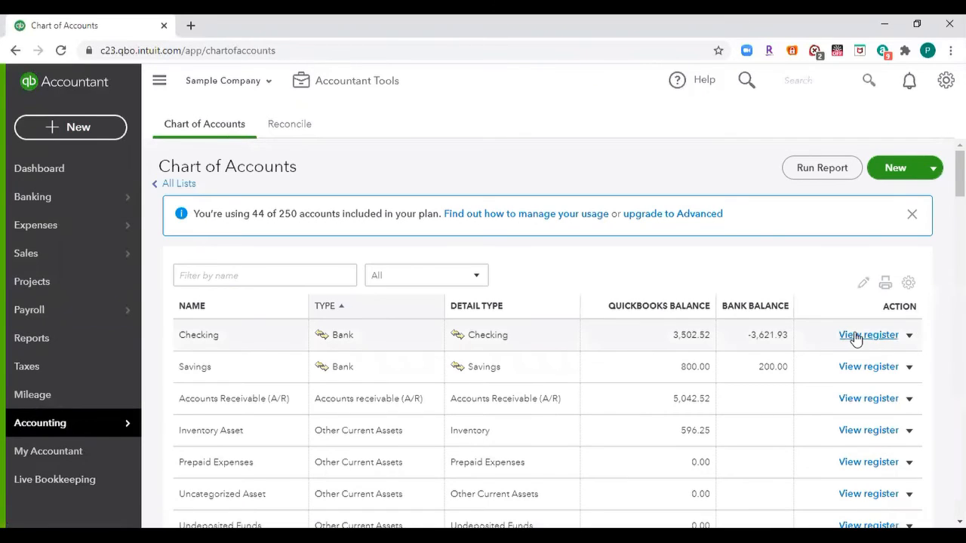
click(857, 337)
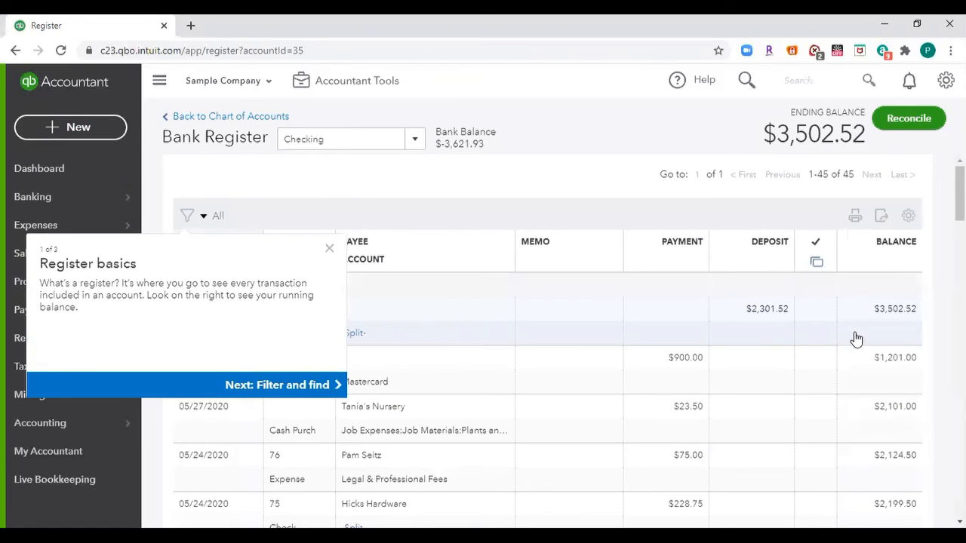
click(329, 251)
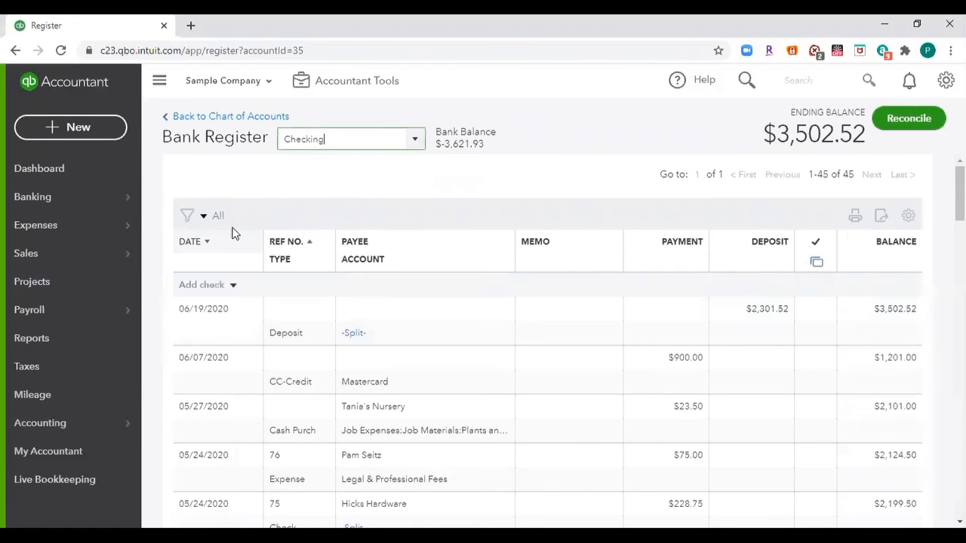
- Filter the Checking register for the amount 694.00 and inspect the cleared status of the Cool Cars payment
click(188, 215)
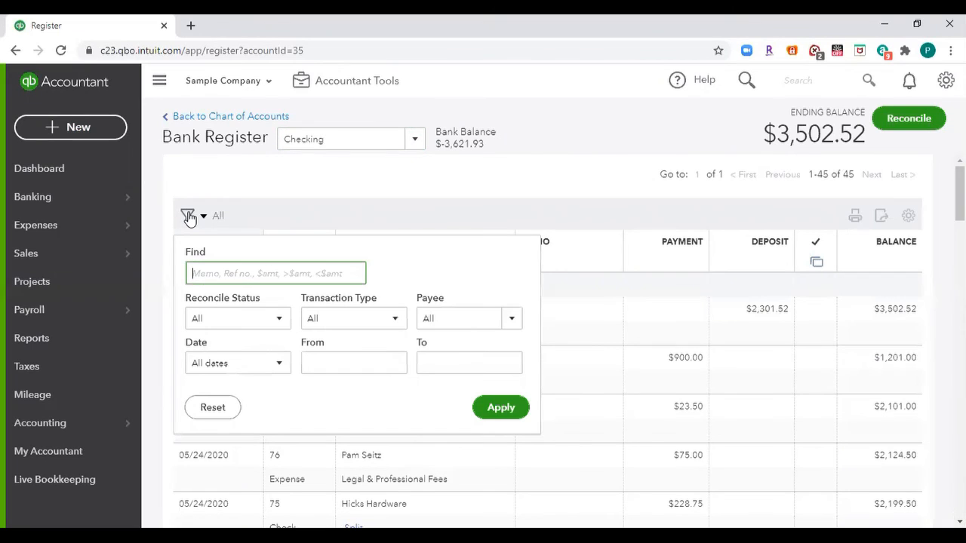
text(694.0)
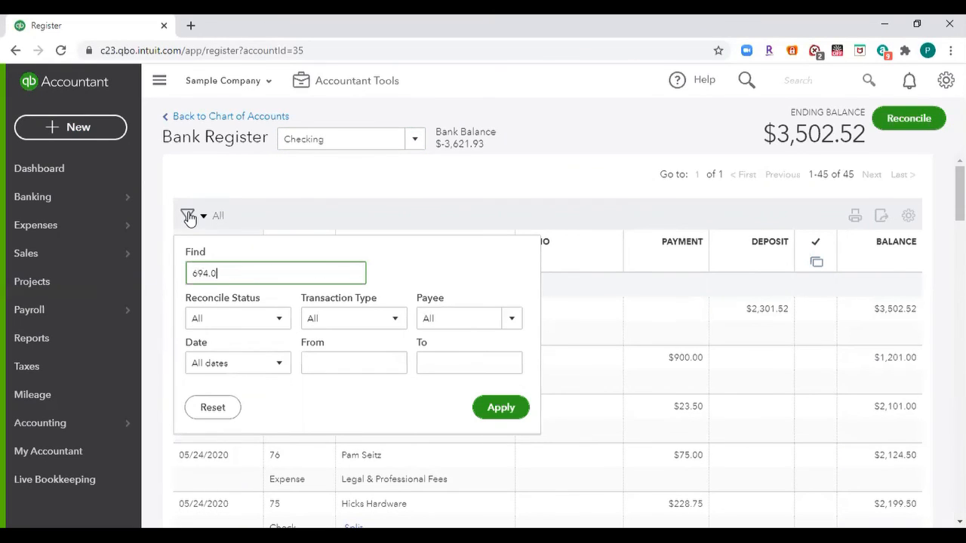
text(0)
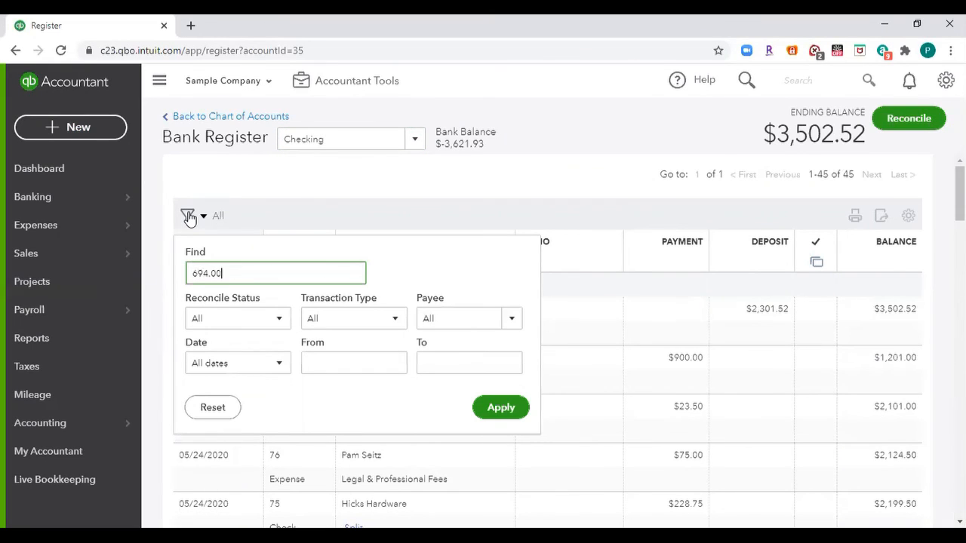
click(499, 412)
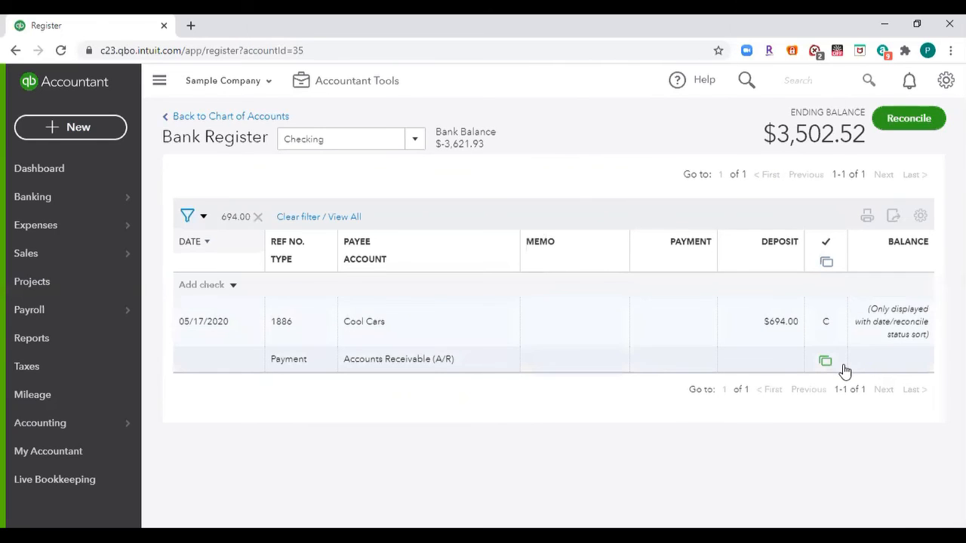
mouse_move(836, 365)
mouse_move(836, 326)
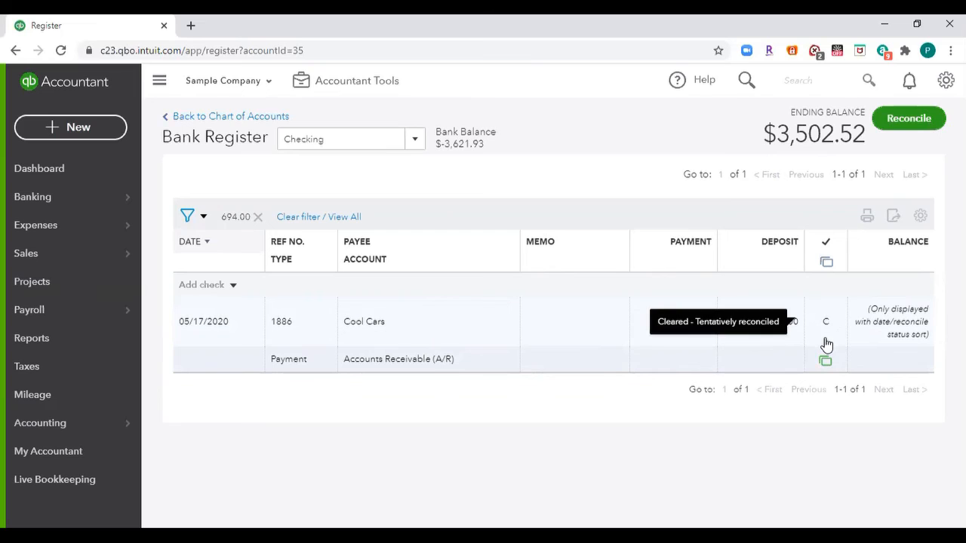